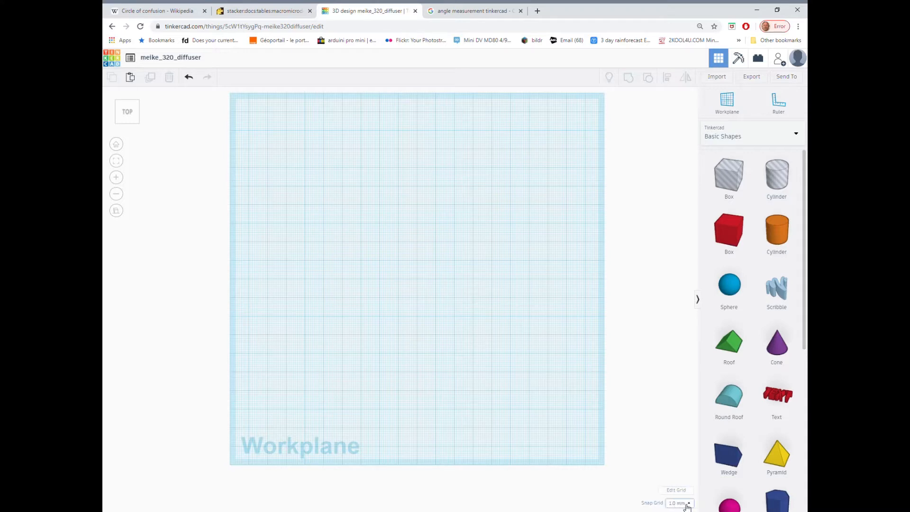
Step: Place the ruler on the workplane with its origin just above the Workplane label near the front-left corner
left_click(778, 102)
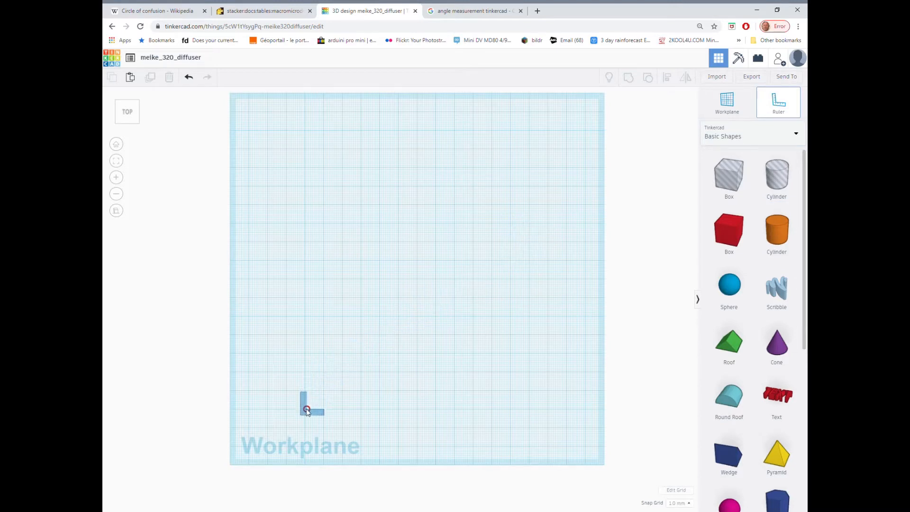
left_click(305, 408)
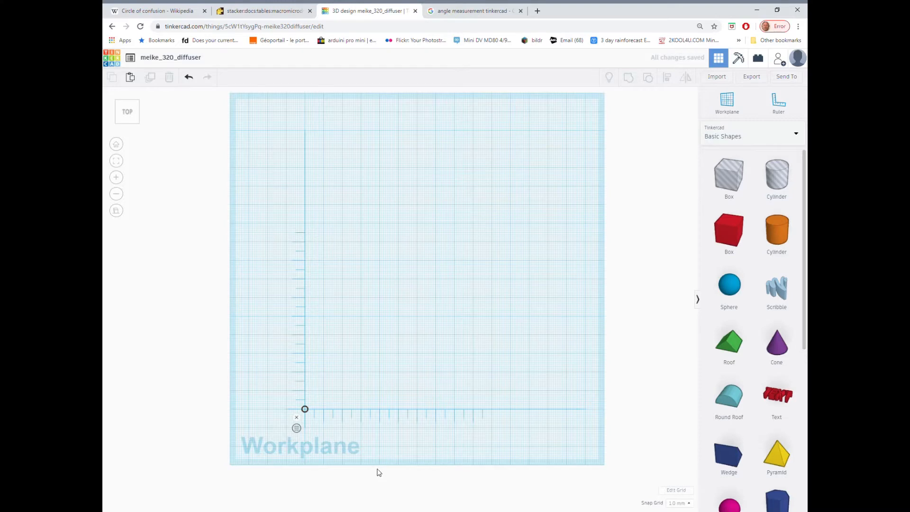
scroll(299, 430, "up", 3)
middle_click_drag(296, 423, 383, 234)
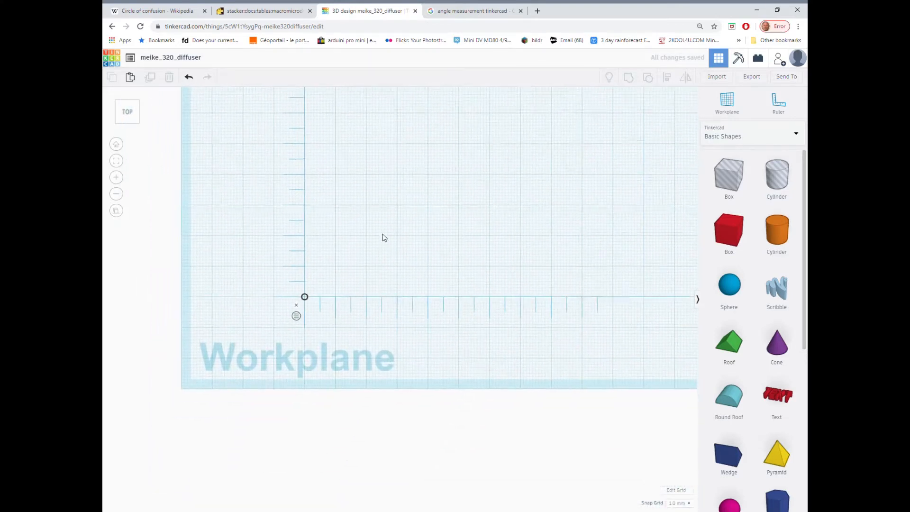
scroll(212, 321, "up", 3)
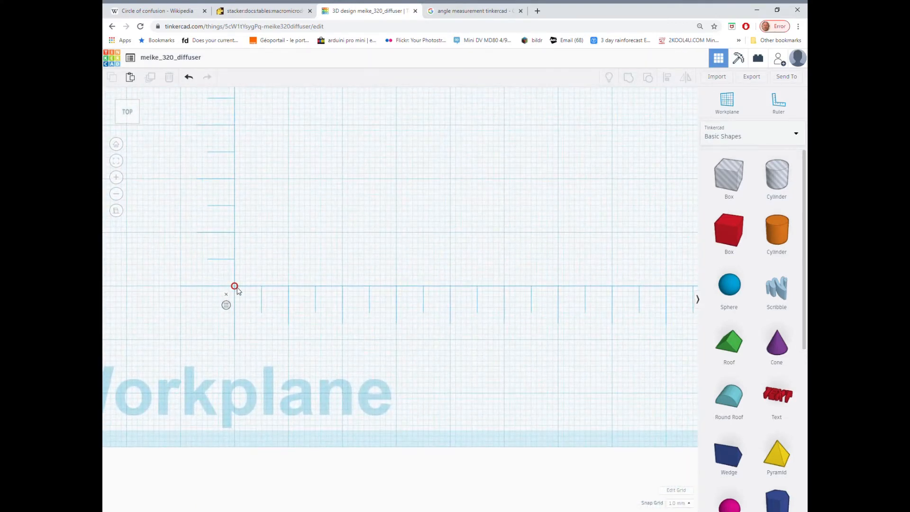
scroll(236, 290, "down", 1)
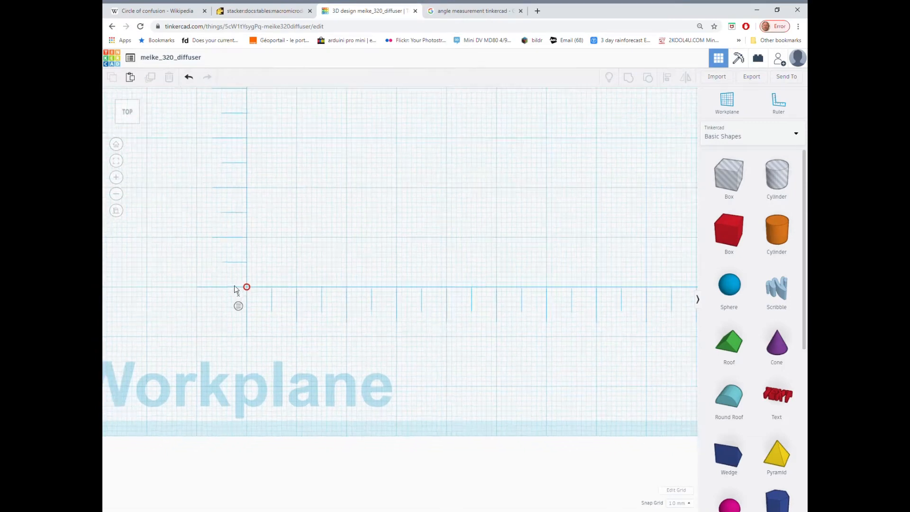
scroll(234, 288, "down", 4)
middle_click_drag(433, 204, 374, 332)
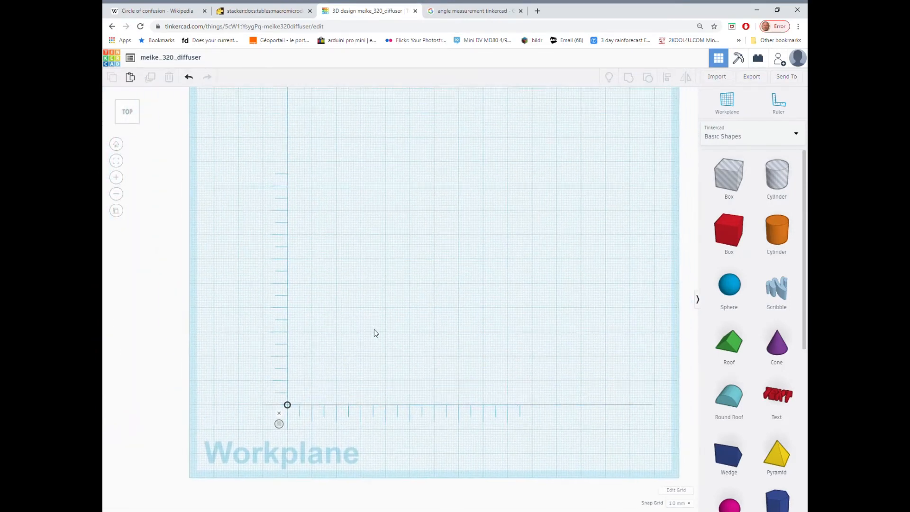
scroll(371, 343, "down", 1)
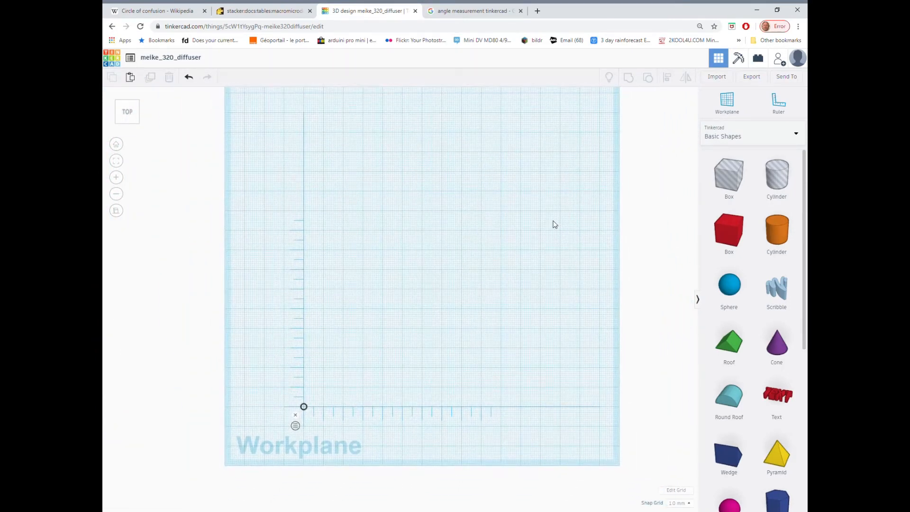
Step: Place a solid box 10 mm from the ruler origin in both directions and switch the ruler to measure from midpoints
left_click_drag(729, 233, 396, 327)
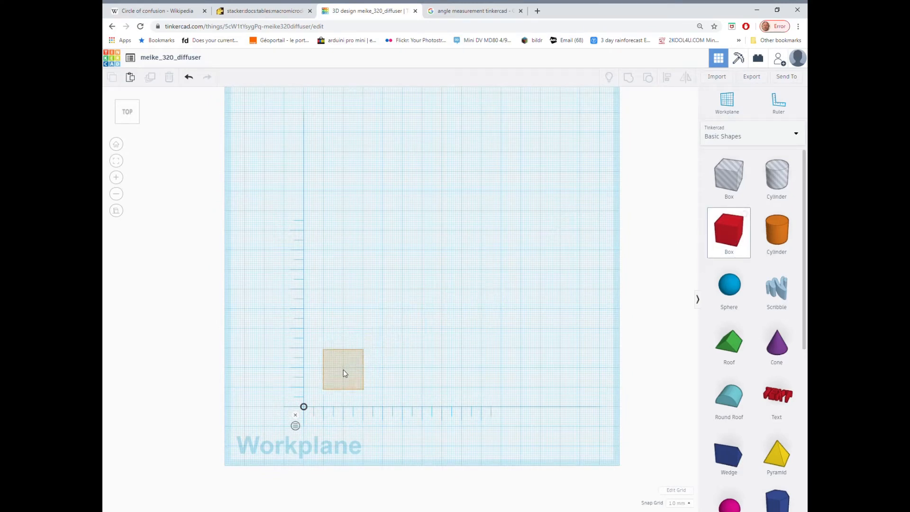
left_click_drag(343, 371, 343, 371)
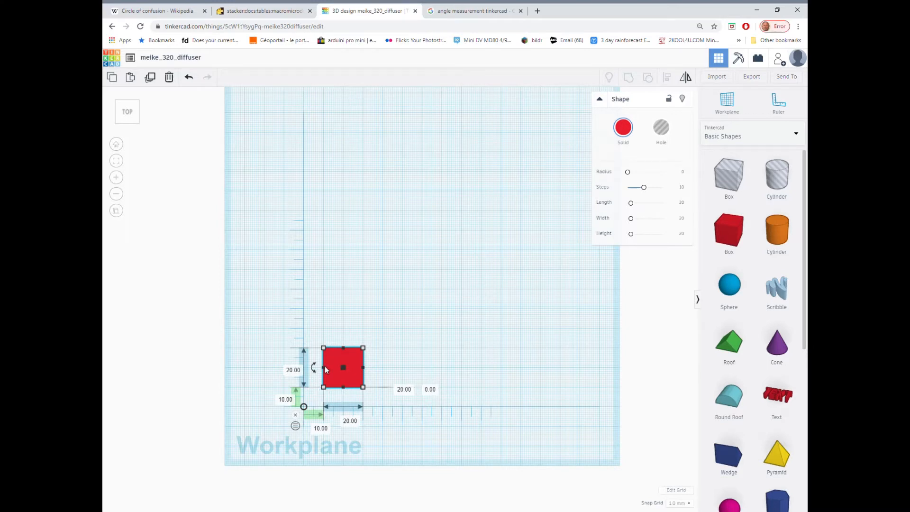
left_click(296, 427)
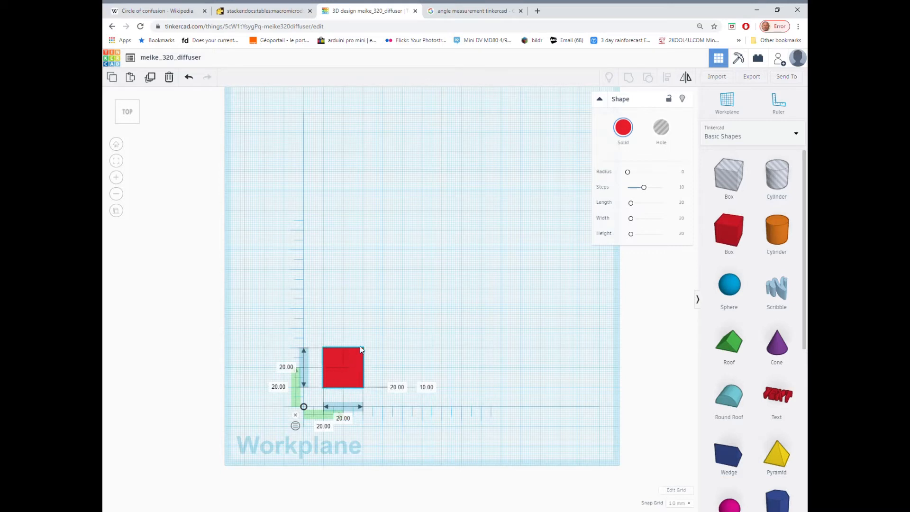
mouse_move(351, 358)
left_mouse_down()
mouse_move(425, 246)
mouse_move(382, 231)
mouse_move(365, 249)
mouse_move(348, 301)
mouse_move(347, 359)
left_mouse_up()
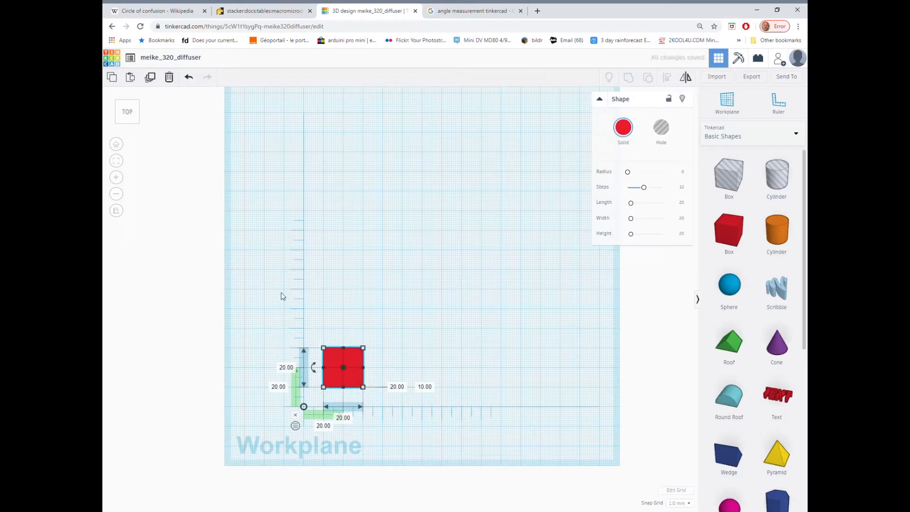
Step: Raise the box until its midpoint is 37 mm above the workplane
left_click(128, 130)
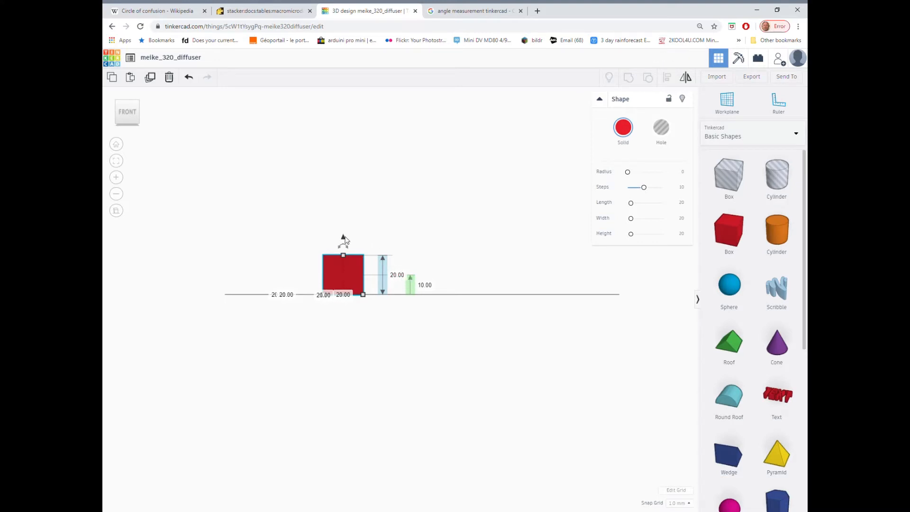
left_click_drag(343, 237, 348, 184)
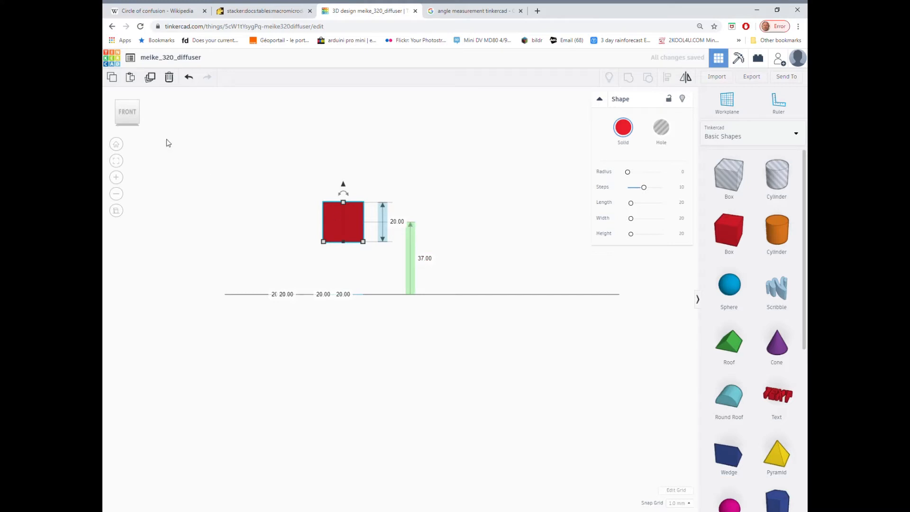
left_click(130, 98)
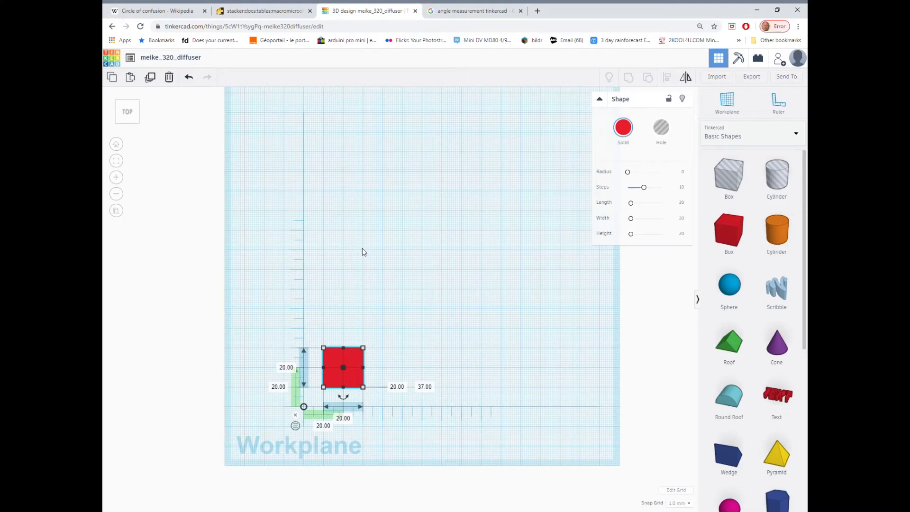
Step: Place a second box centred 40 mm across and 60 mm up from the ruler origin, and select both boxes
left_click_drag(739, 229, 382, 290)
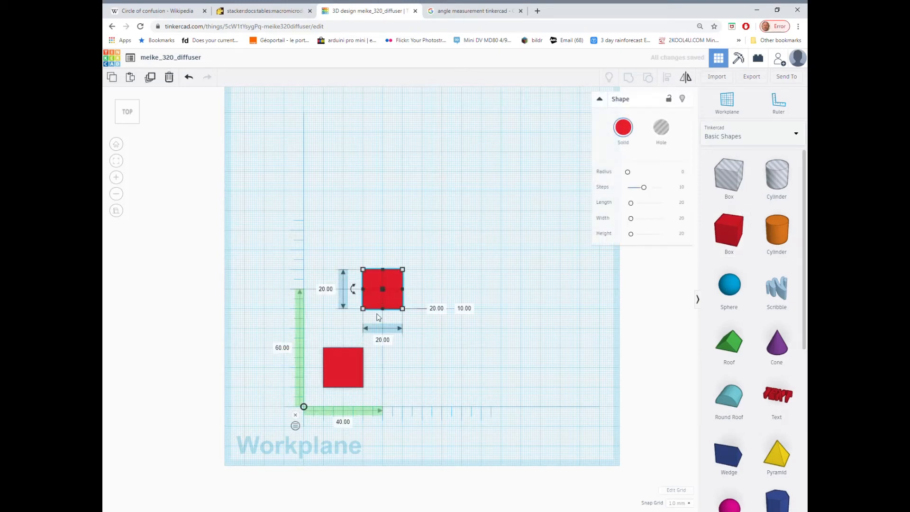
left_click(358, 369, "shift")
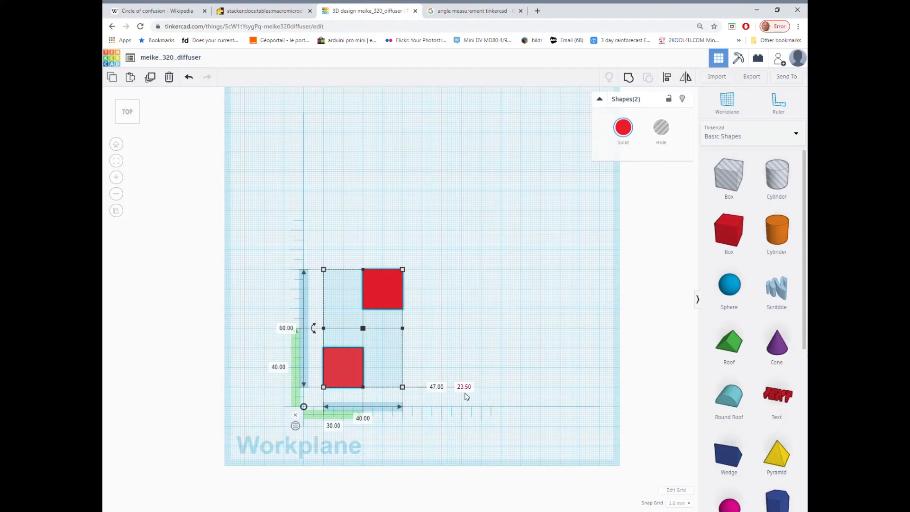
Step: Cycle the ruler through its orientations around the origin back to the original one, and dismiss the ruler
left_click(304, 407)
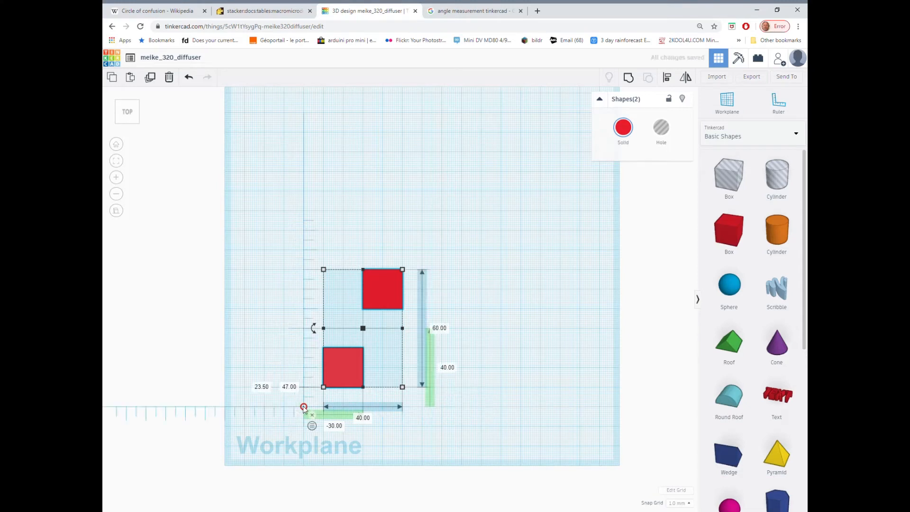
left_click(303, 407)
left_click(304, 407)
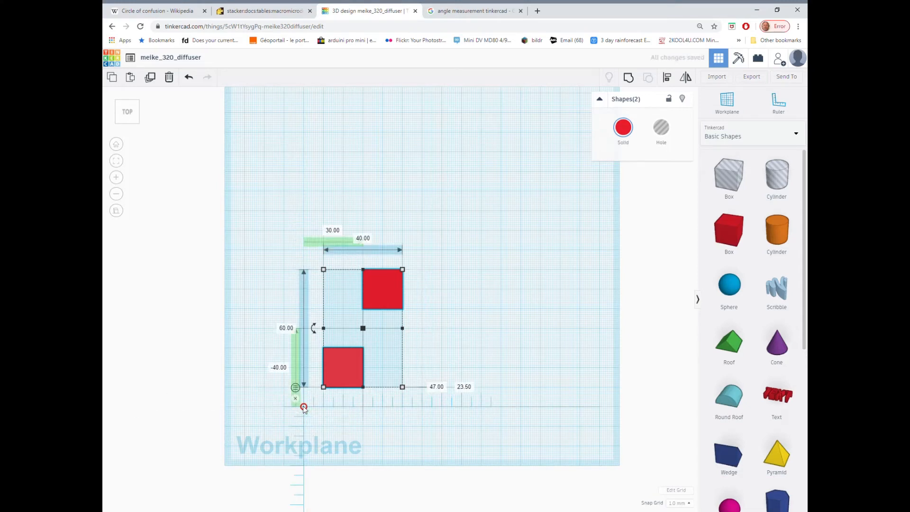
left_click(304, 407)
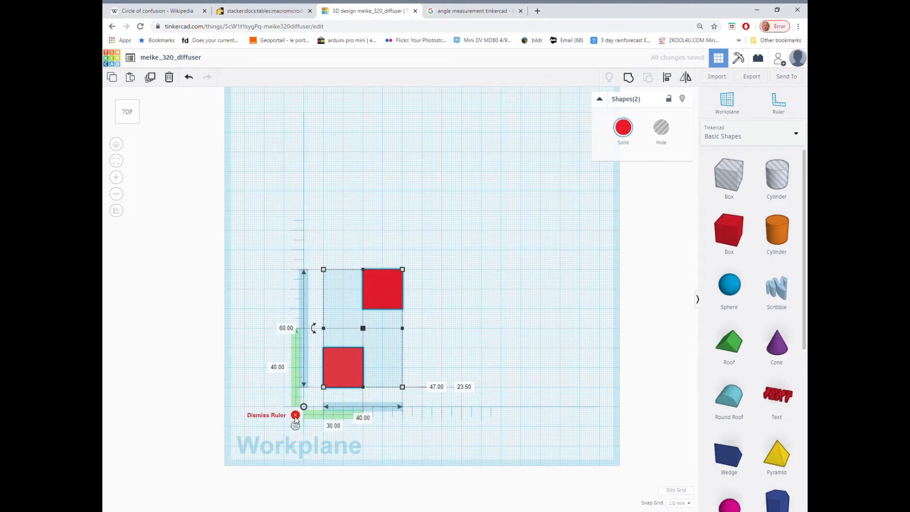
left_click(295, 416)
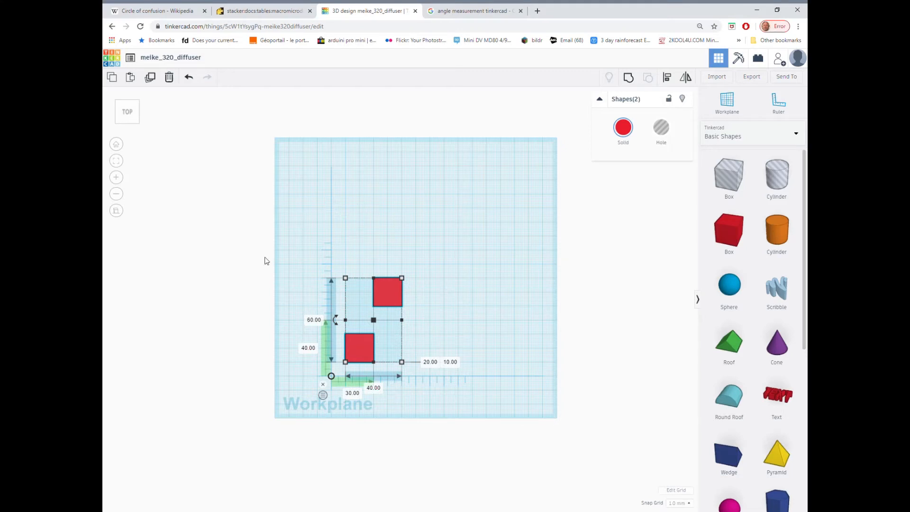
Step: Raise both boxes together until their midpoints are 47 mm above the workplane, and deselect them
mouse_move(130, 131)
left_click(129, 129)
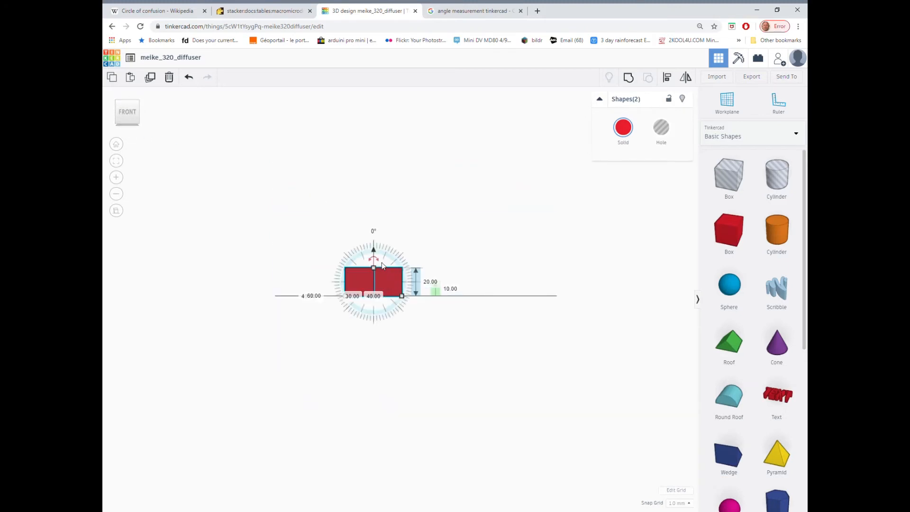
left_click_drag(374, 250, 390, 199)
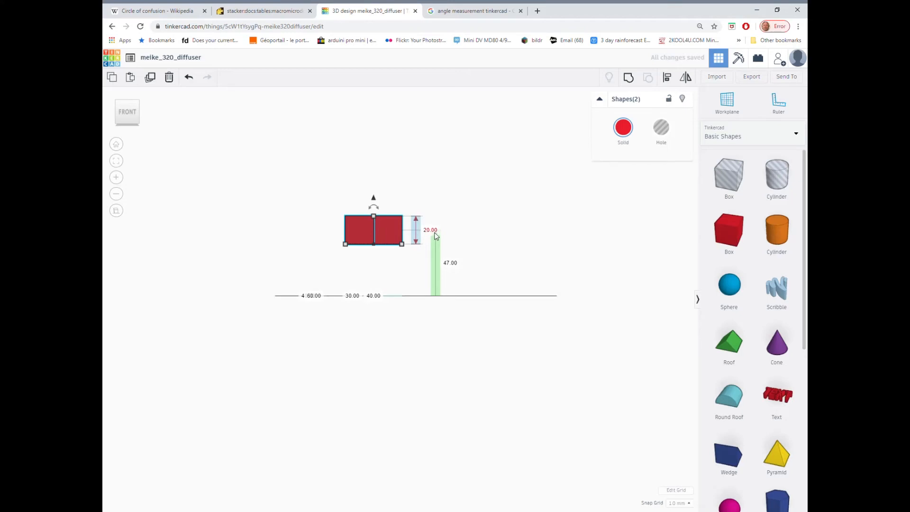
left_click(395, 270)
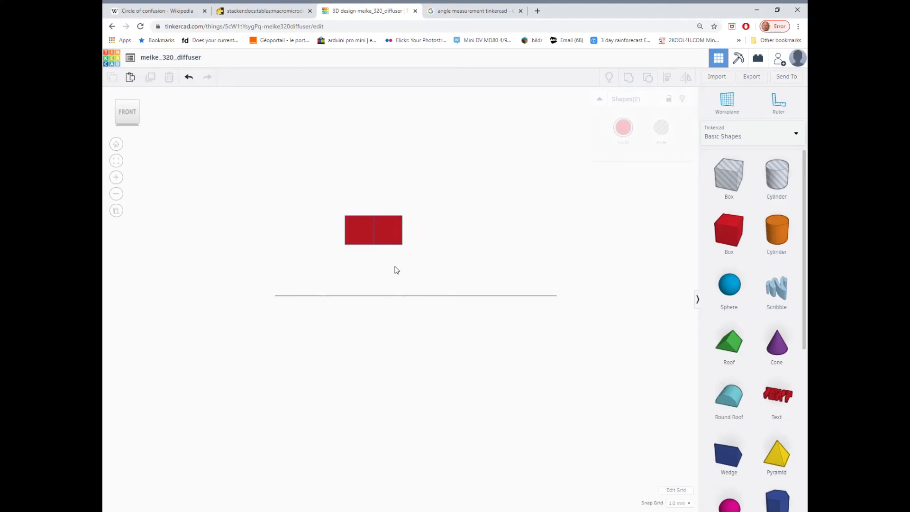
Step: Lower only the right-hand of the two raised boxes, and select both boxes together
left_click(393, 234)
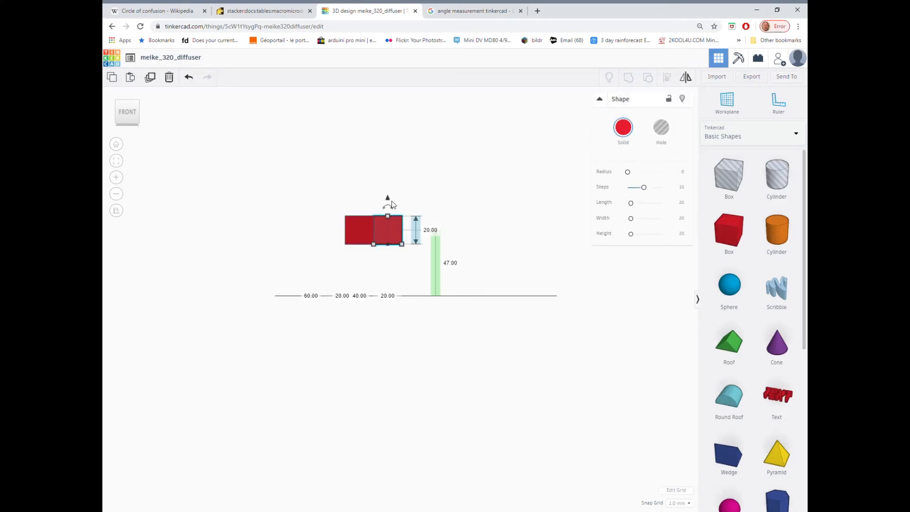
left_click_drag(391, 203, 391, 237)
left_click_drag(317, 198, 416, 290)
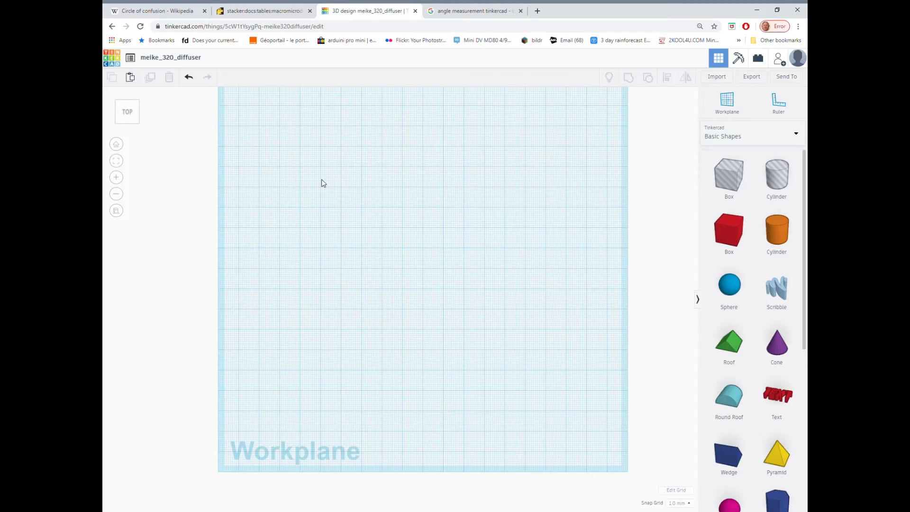
Step: Place a solid box near the middle of the empty workplane and rotate it freely to 145° about the vertical axis
left_click_drag(725, 232, 407, 238)
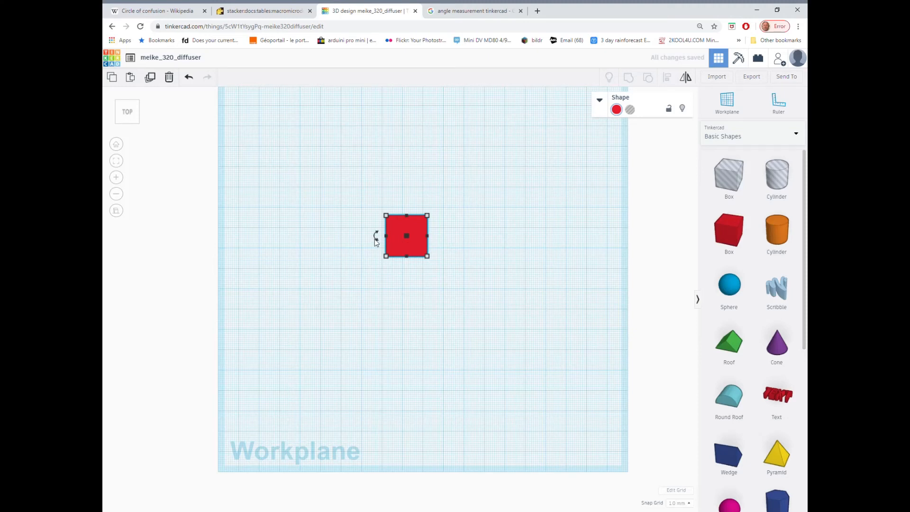
left_click_drag(377, 241, 376, 241)
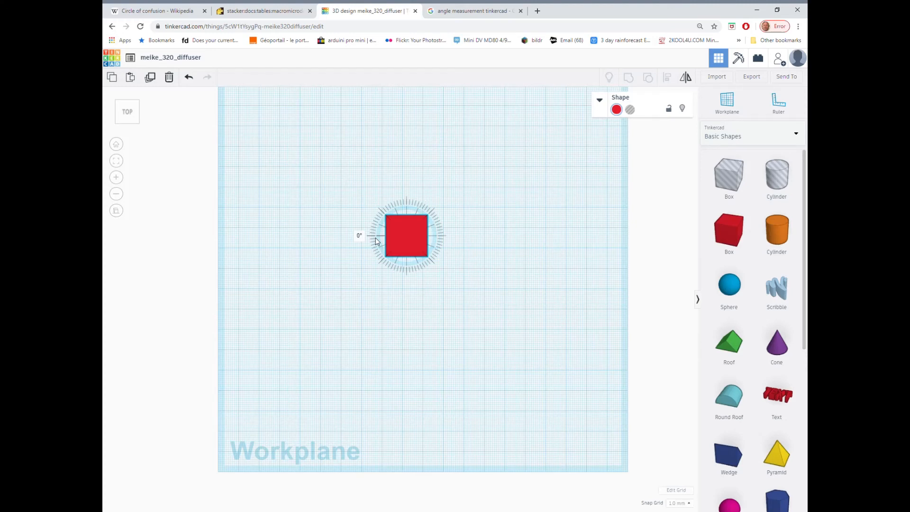
left_click_drag(376, 241, 342, 238)
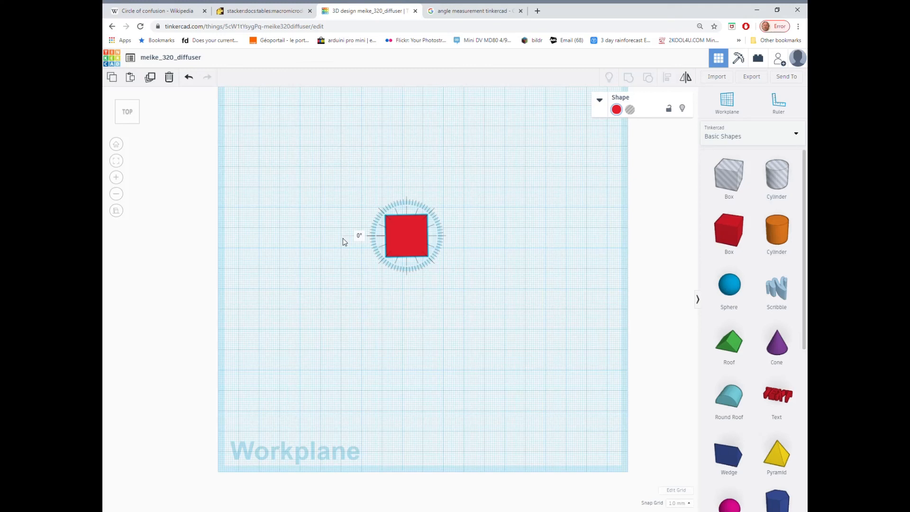
left_click_drag(343, 238, 451, 227, "shift")
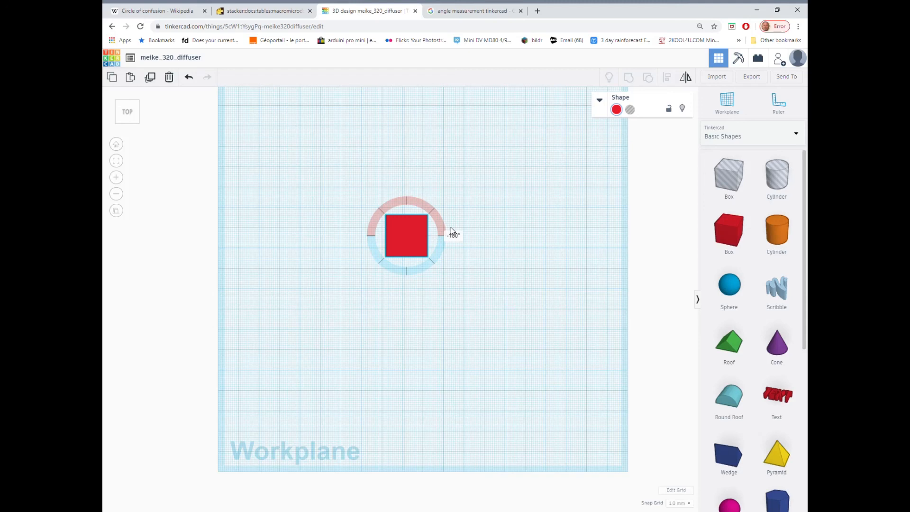
left_click_drag(450, 226, 442, 263, "shift")
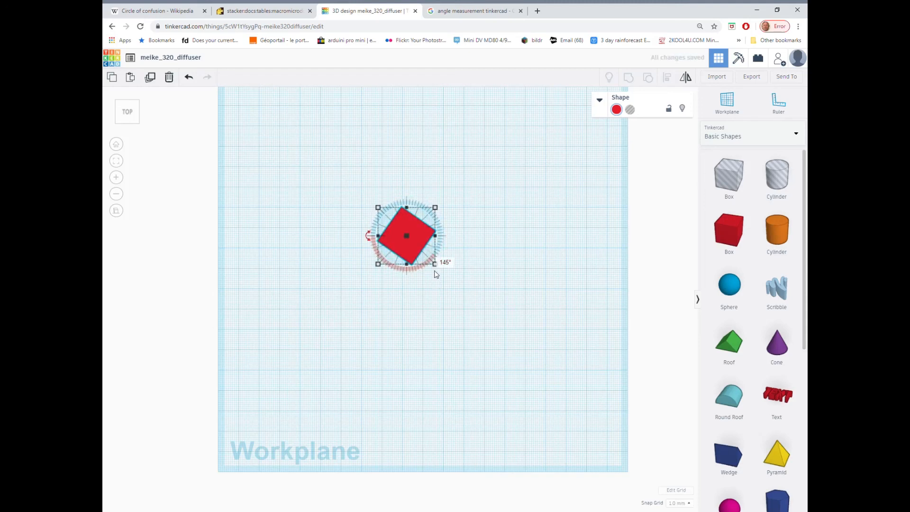
Step: Set the box's rotation about the vertical axis to exactly 67.8°
left_click(444, 262)
type("67.8")
key("Return")
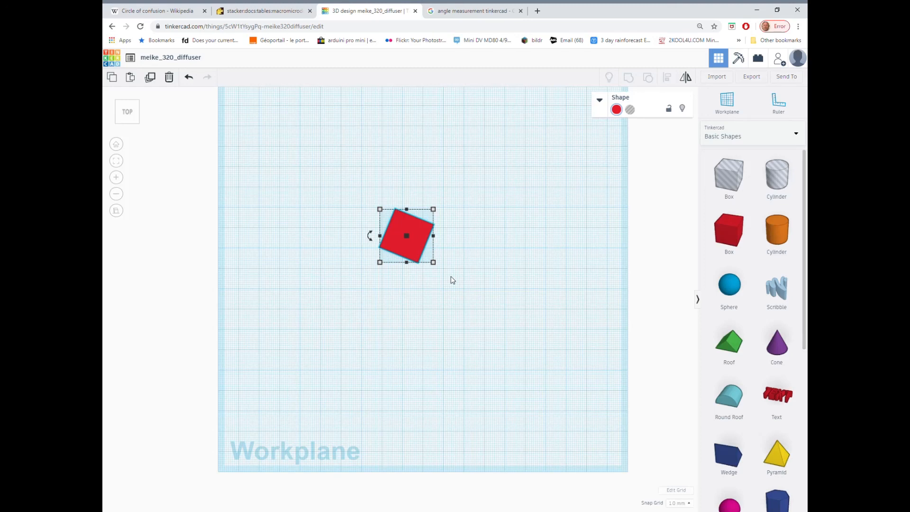
Step: Tilt the box 22.5° about its front-to-back axis and rotate it 131° about the vertical axis
left_click_drag(135, 117, 134, 112)
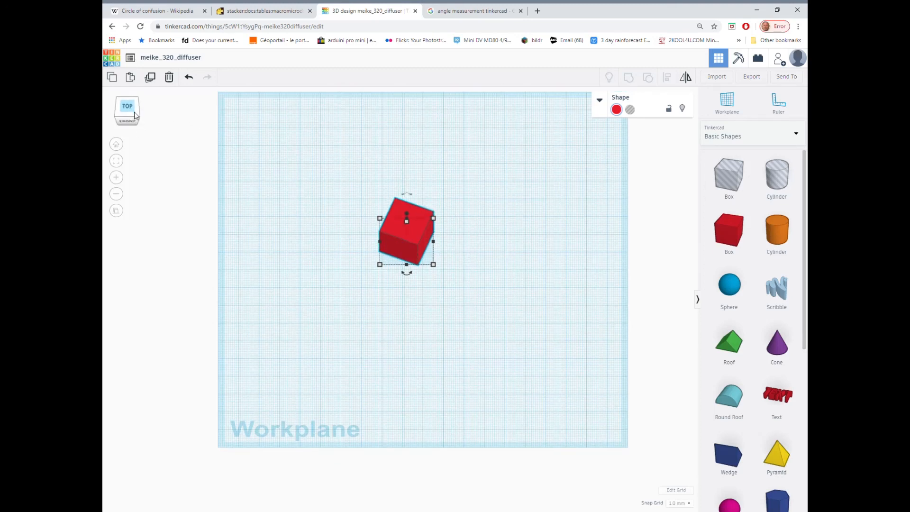
mouse_move(410, 194)
left_mouse_down()
mouse_move(439, 197)
mouse_move(443, 215)
mouse_move(446, 206)
mouse_move(417, 192)
mouse_move(397, 195)
left_mouse_up()
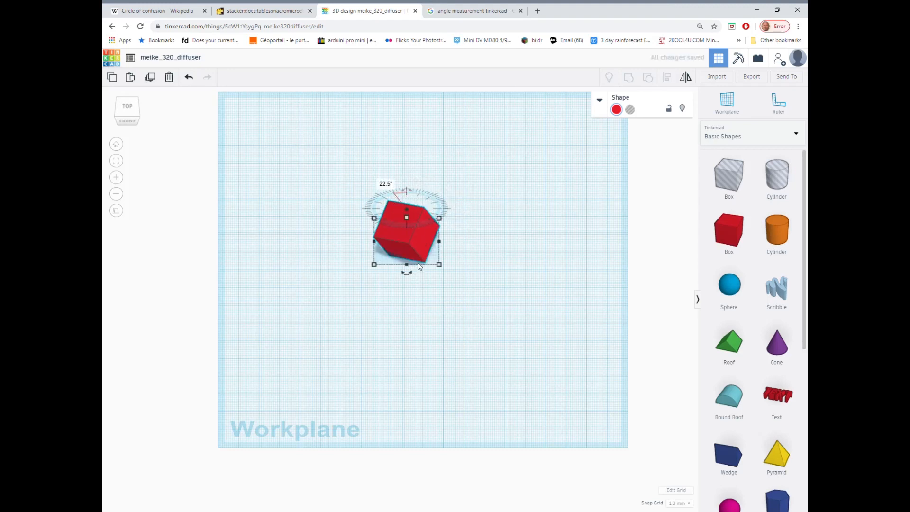
left_click_drag(407, 272, 366, 208)
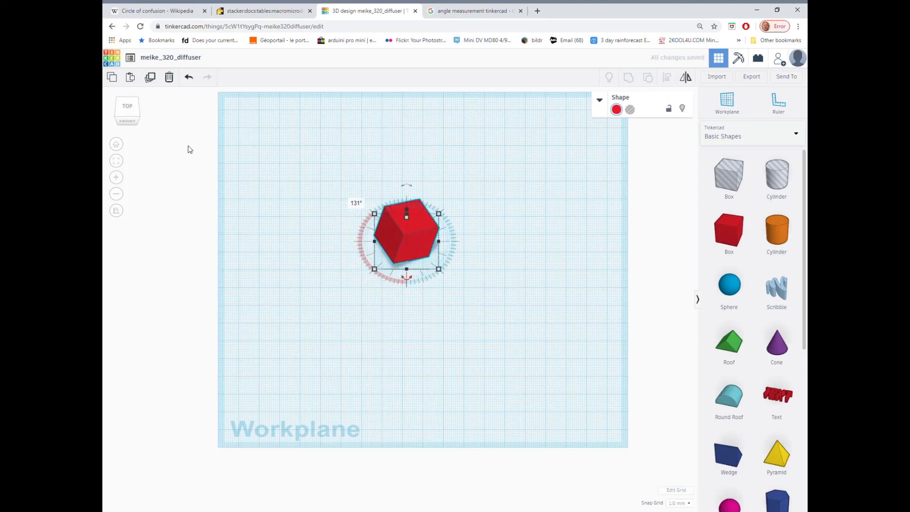